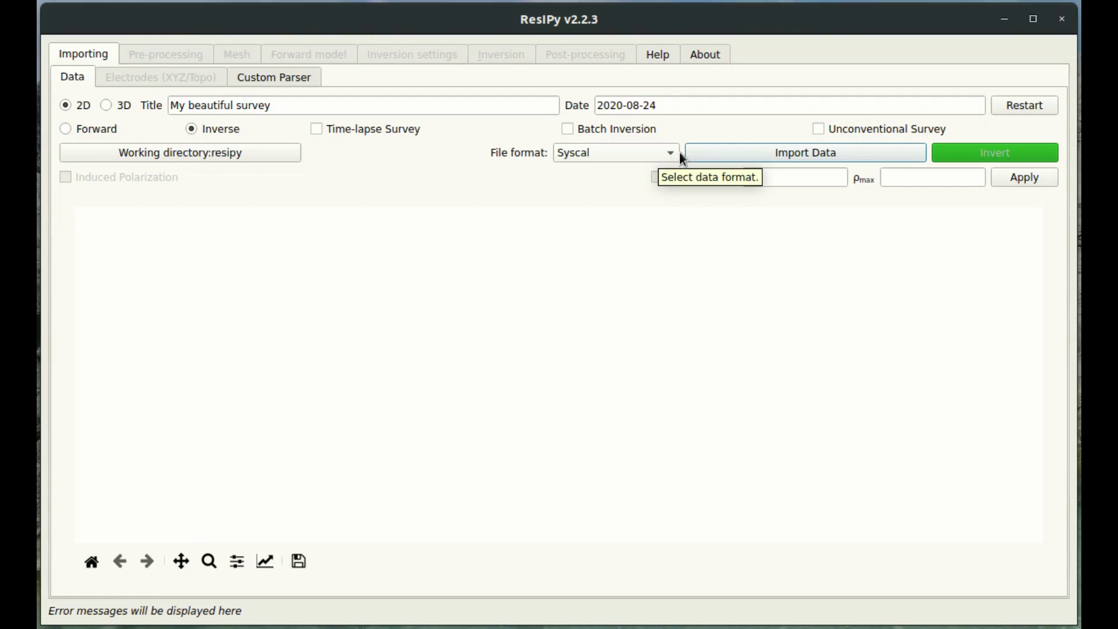
# - Import syscal.csv from the dc-2d-topo example folder using the Syscal file format
pyautogui.click(631, 155)
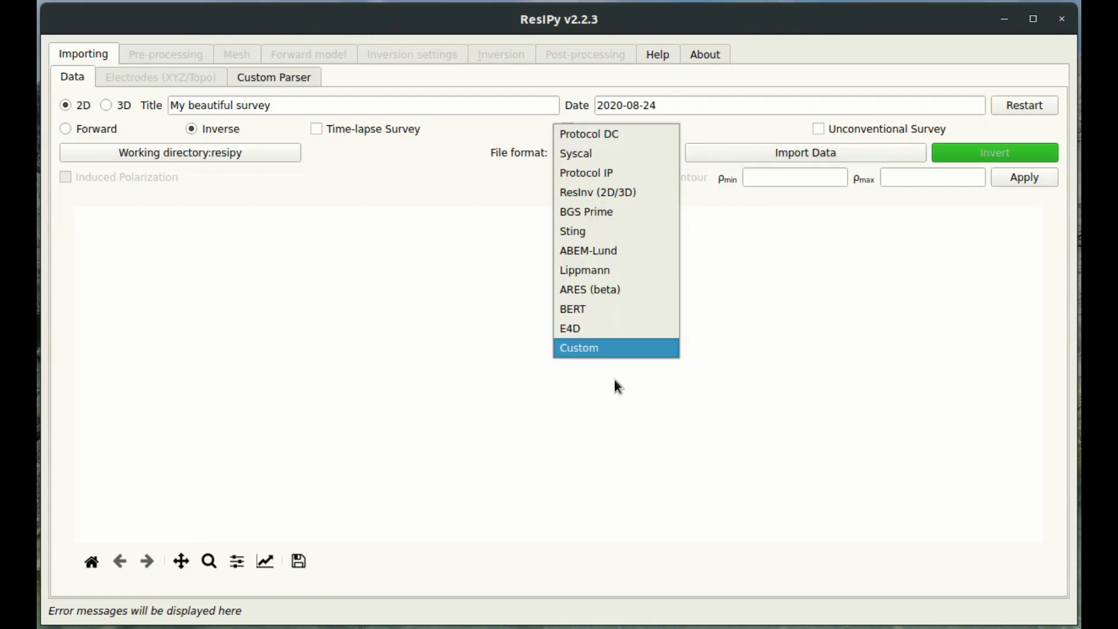
pyautogui.click(633, 152)
pyautogui.click(820, 153)
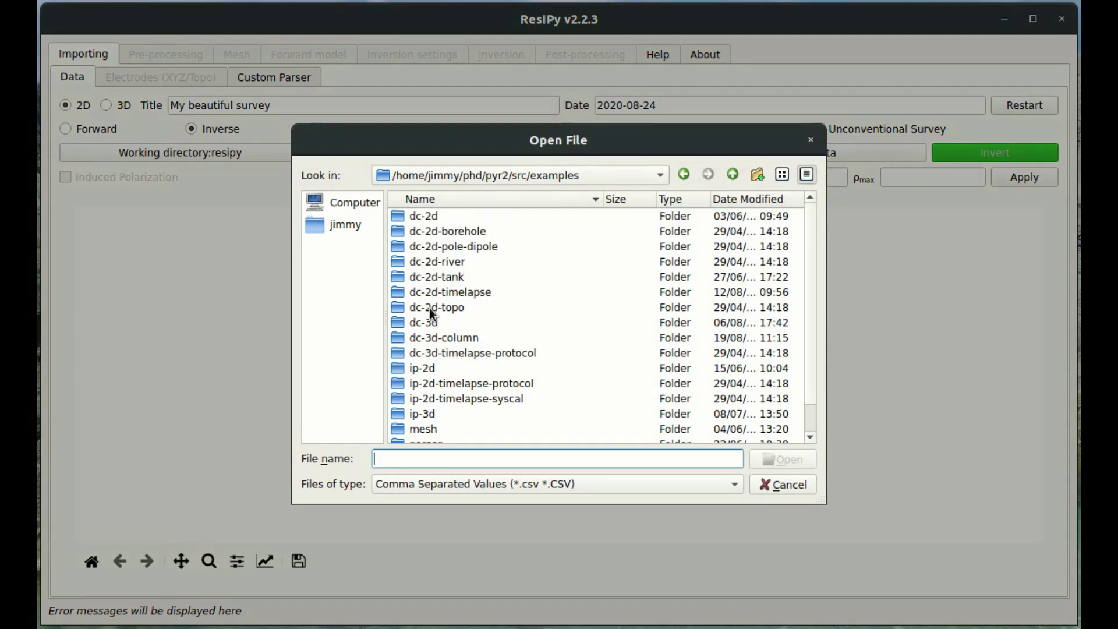
pyautogui.doubleClick(428, 306)
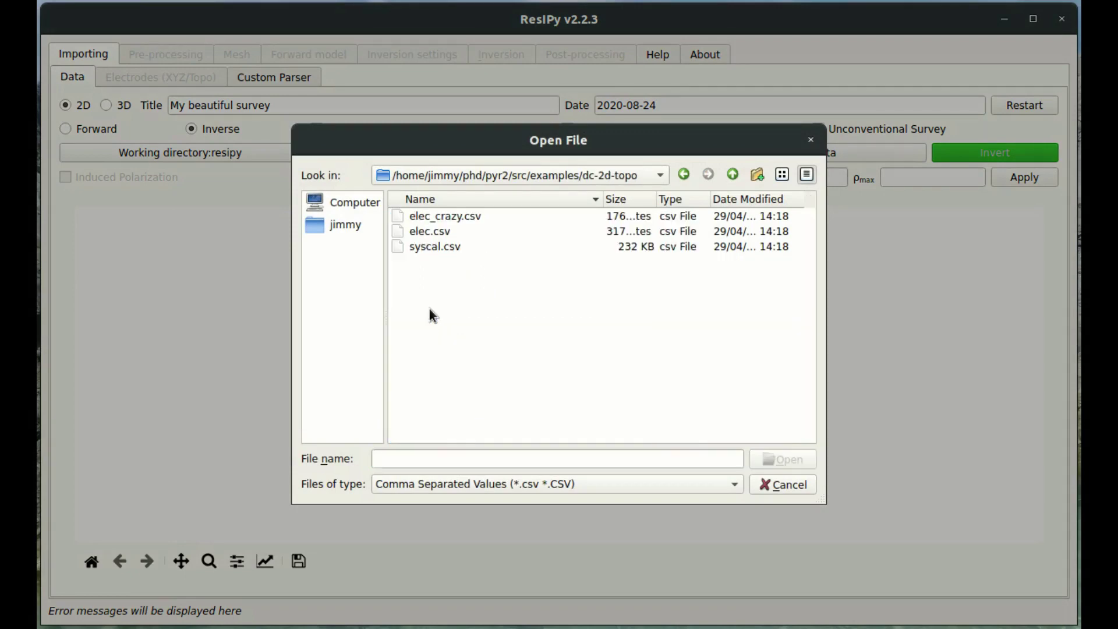
pyautogui.click(442, 246)
pyautogui.click(780, 460)
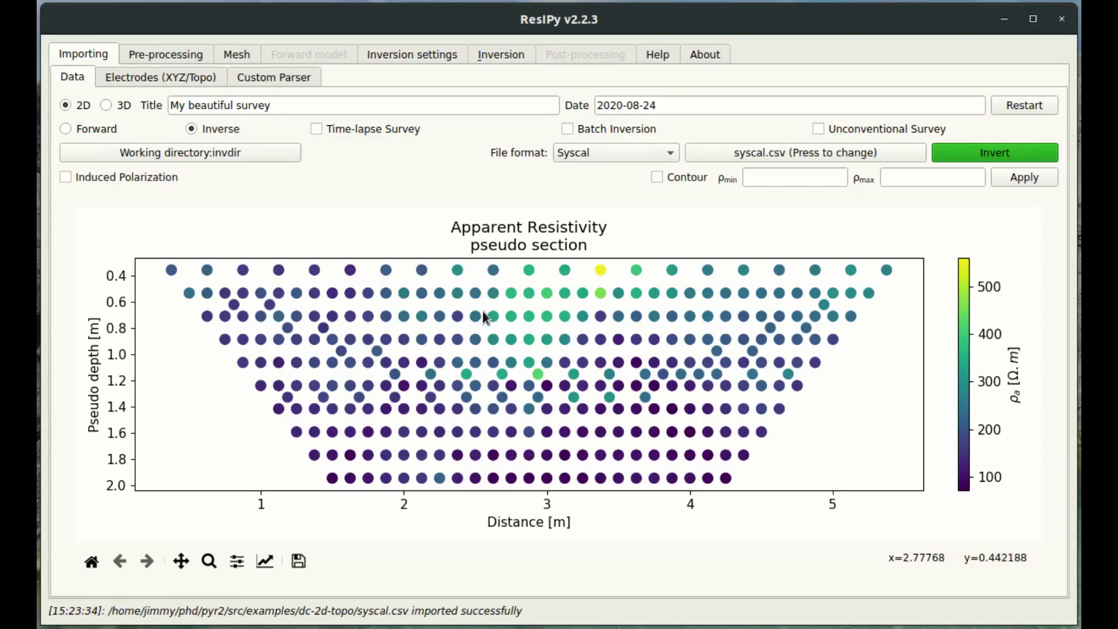
# - Load electrode coordinates from elec.csv, giving elevations around 29.5 m, and return to the Data tab
pyautogui.click(167, 76)
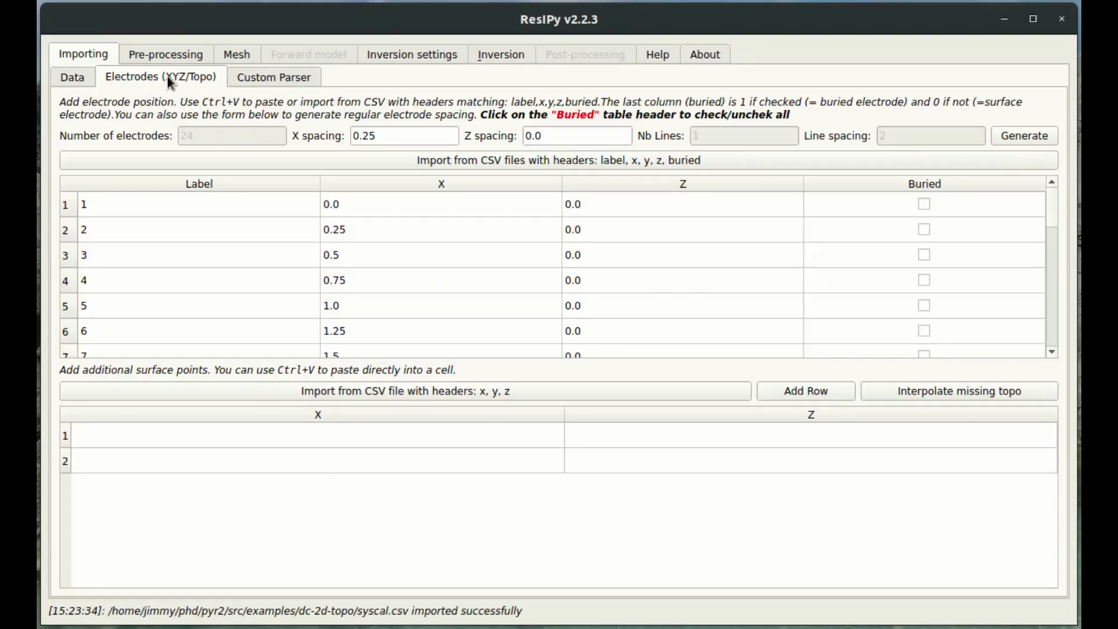
pyautogui.click(444, 160)
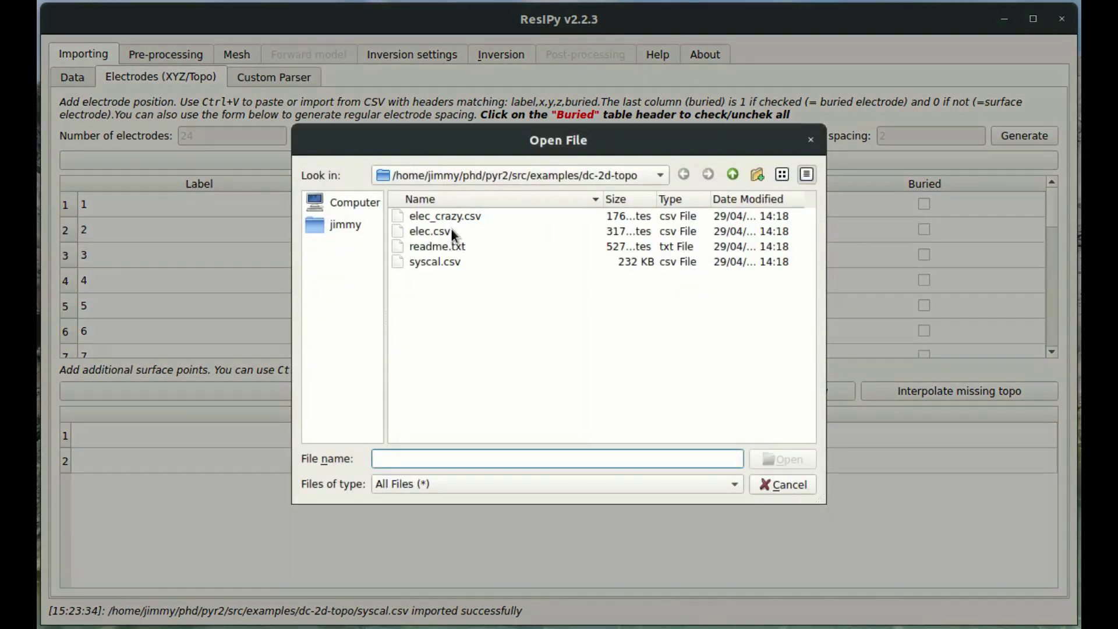
pyautogui.click(452, 230)
pyautogui.click(793, 462)
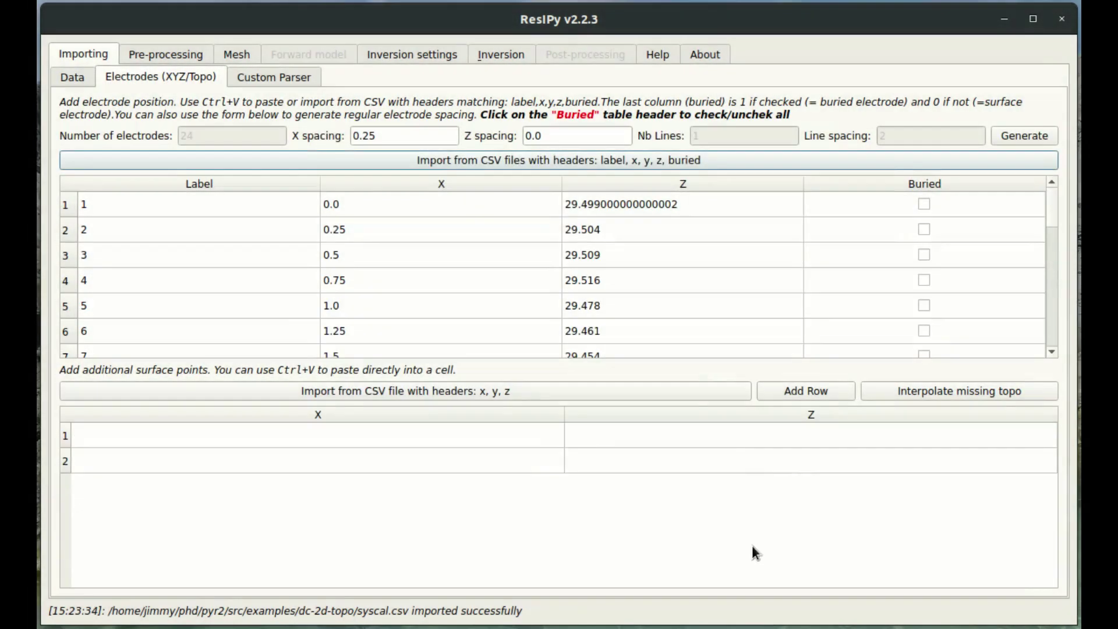
pyautogui.click(78, 77)
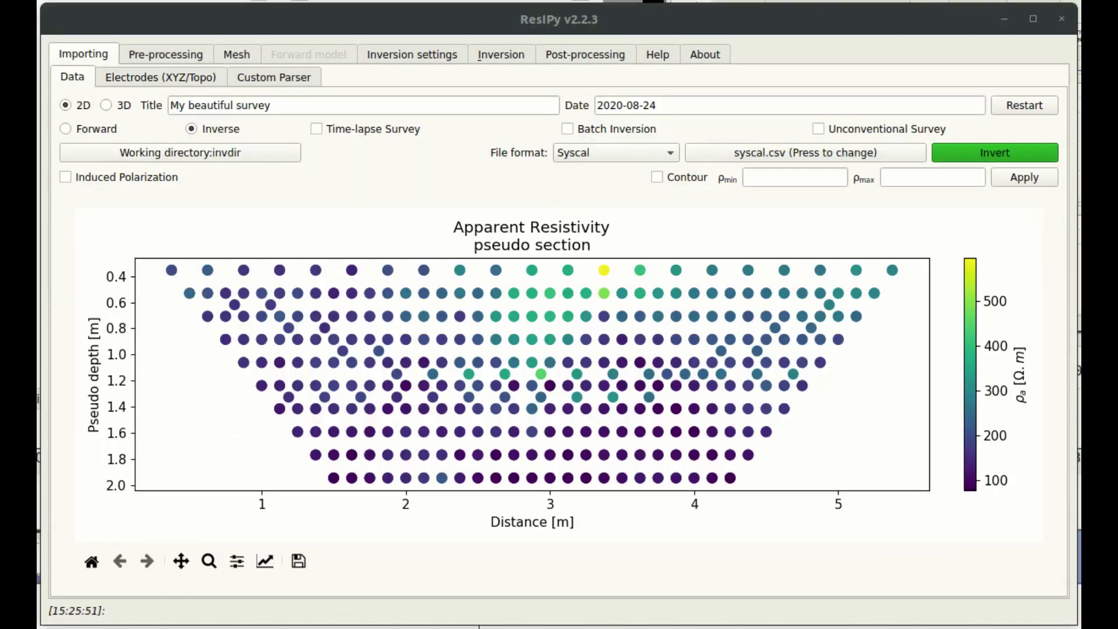
# - Bring elec.csv in Calc over ResIPy and select its z and x columns
pyautogui.moveTo(874, 487); pyautogui.dragTo(776, 19)
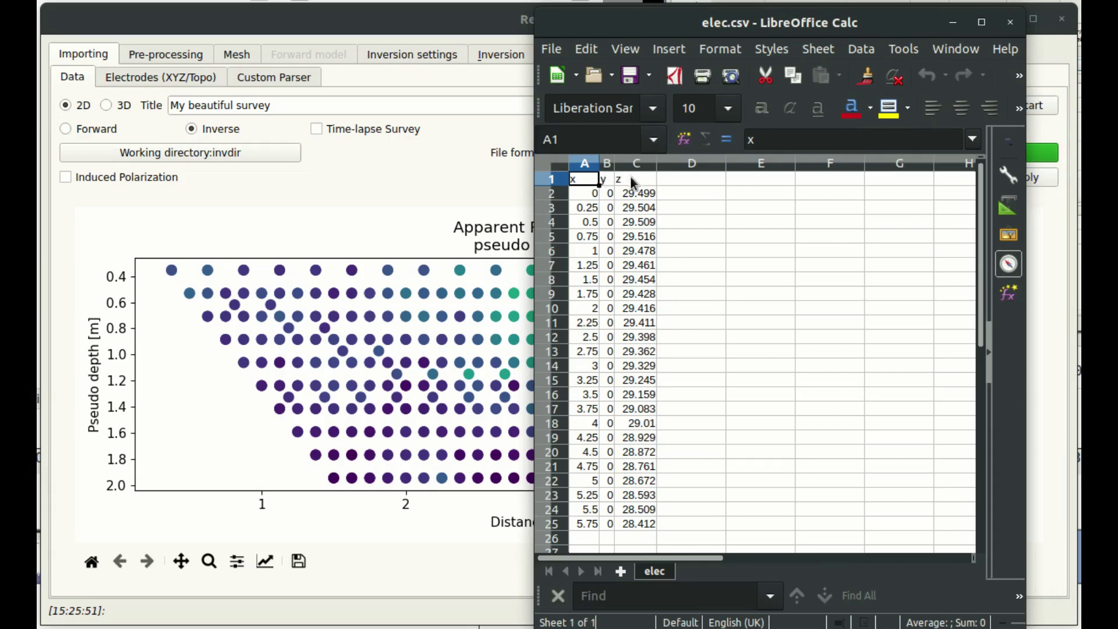
pyautogui.moveTo(634, 196); pyautogui.dragTo(605, 200)
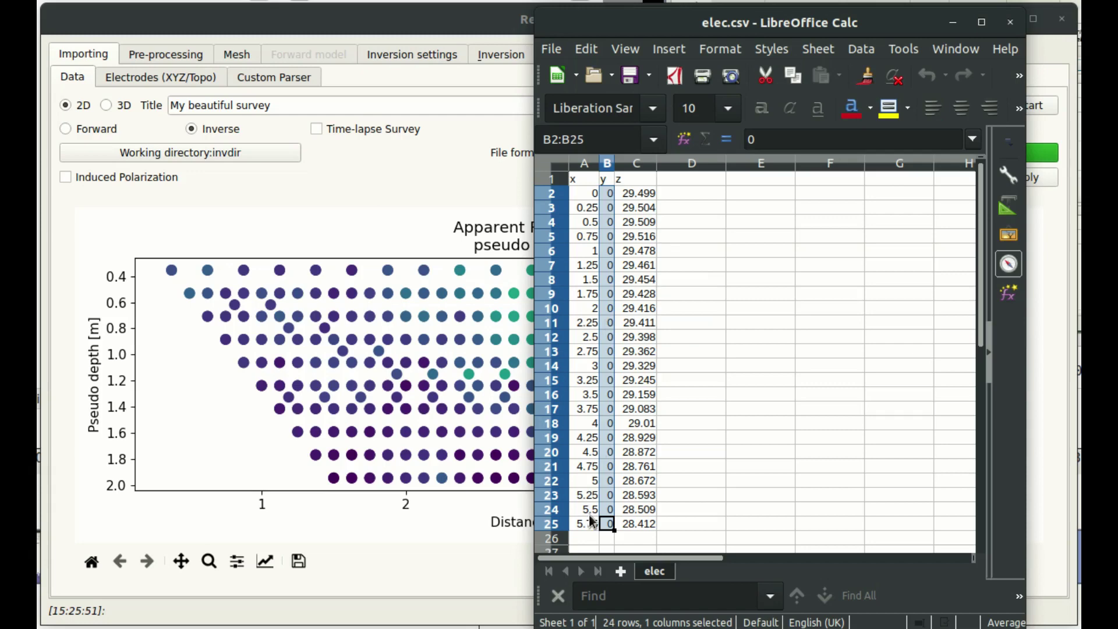
pyautogui.moveTo(587, 523); pyautogui.dragTo(581, 201)
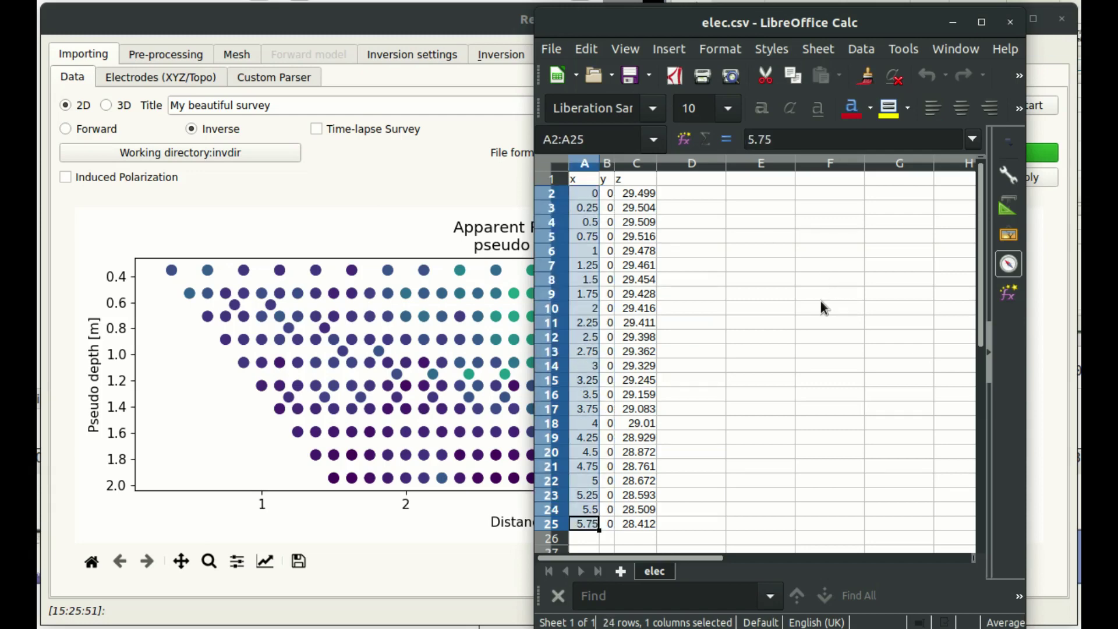
# - Minimize Calc and show the reciprocal filtering pseudo section in Pre-processing
pyautogui.click(952, 22)
pyautogui.click(173, 55)
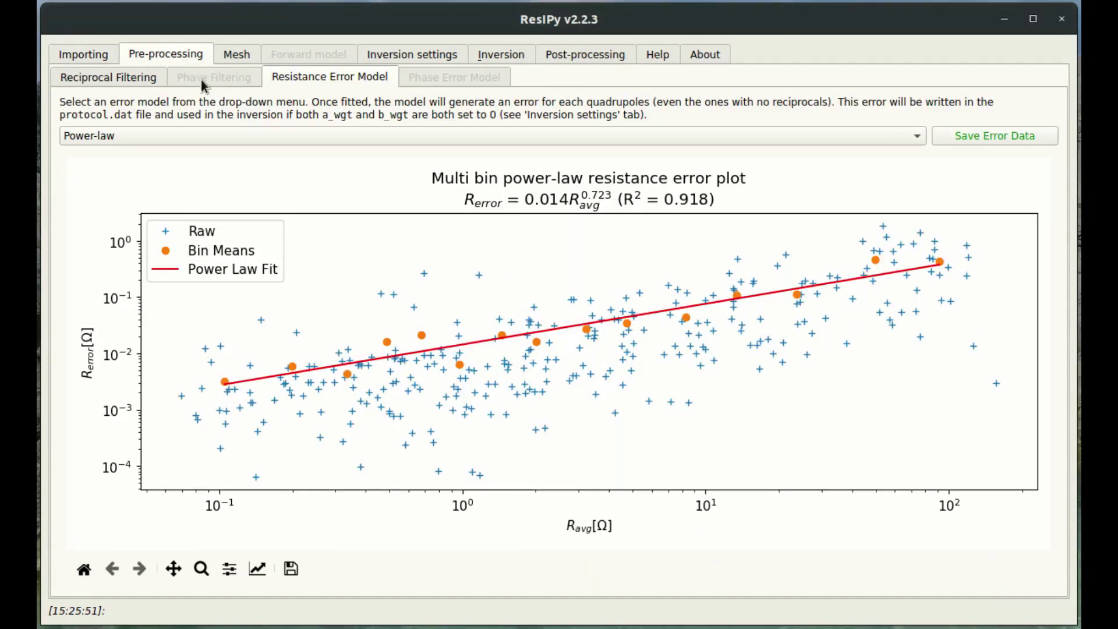
pyautogui.click(139, 81)
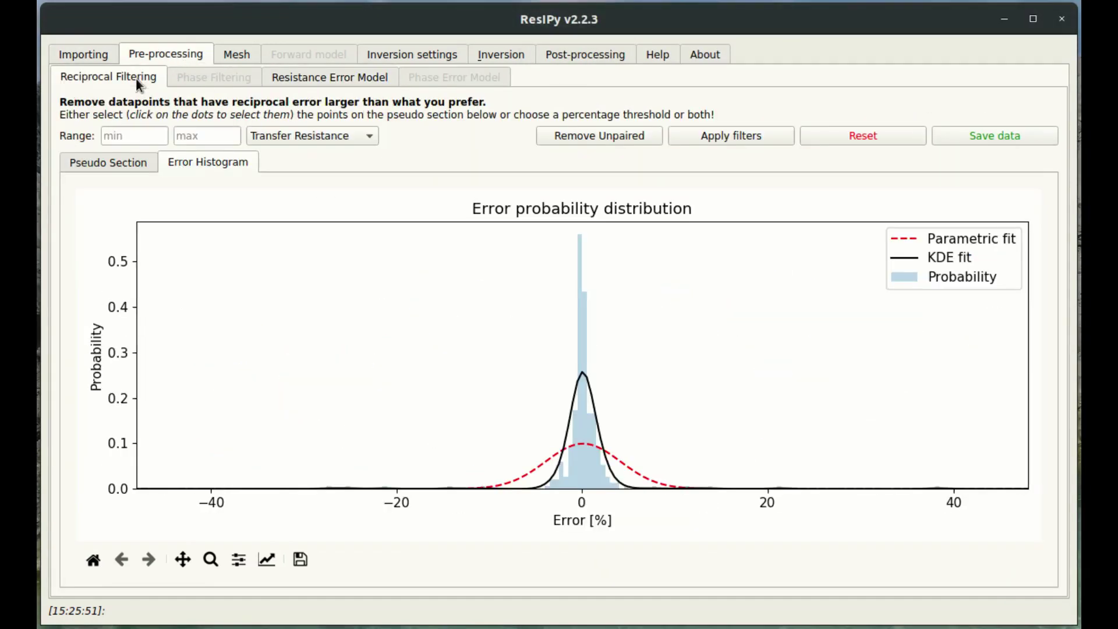
pyautogui.click(138, 155)
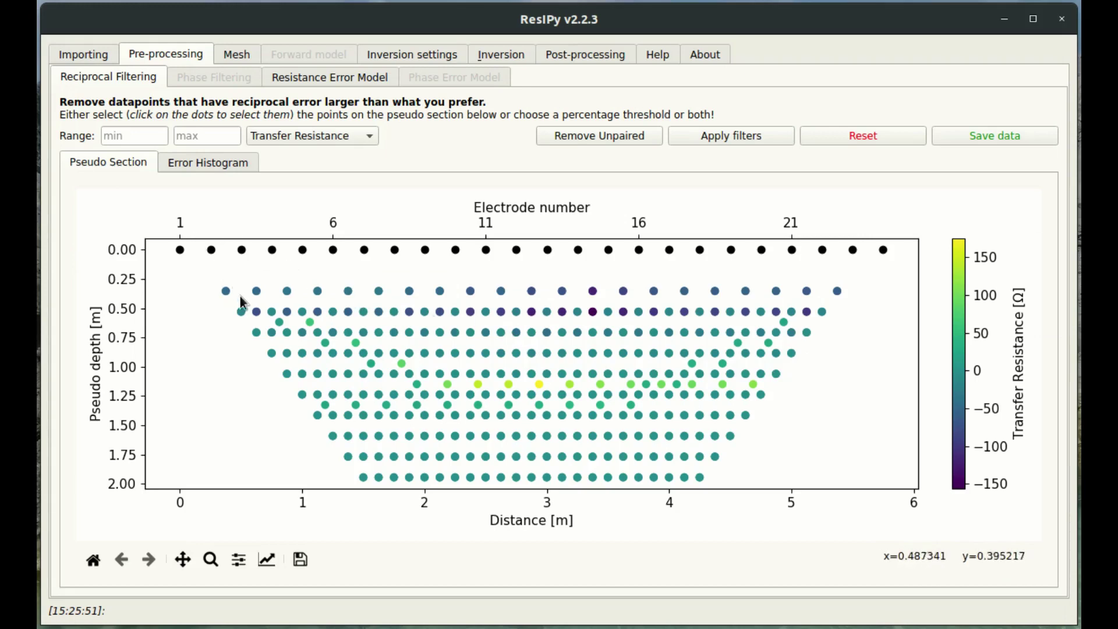
# - Remove five hand-picked shallow measurements near 0.5 m, then restore them with Reset
pyautogui.click(257, 311)
pyautogui.click(301, 332)
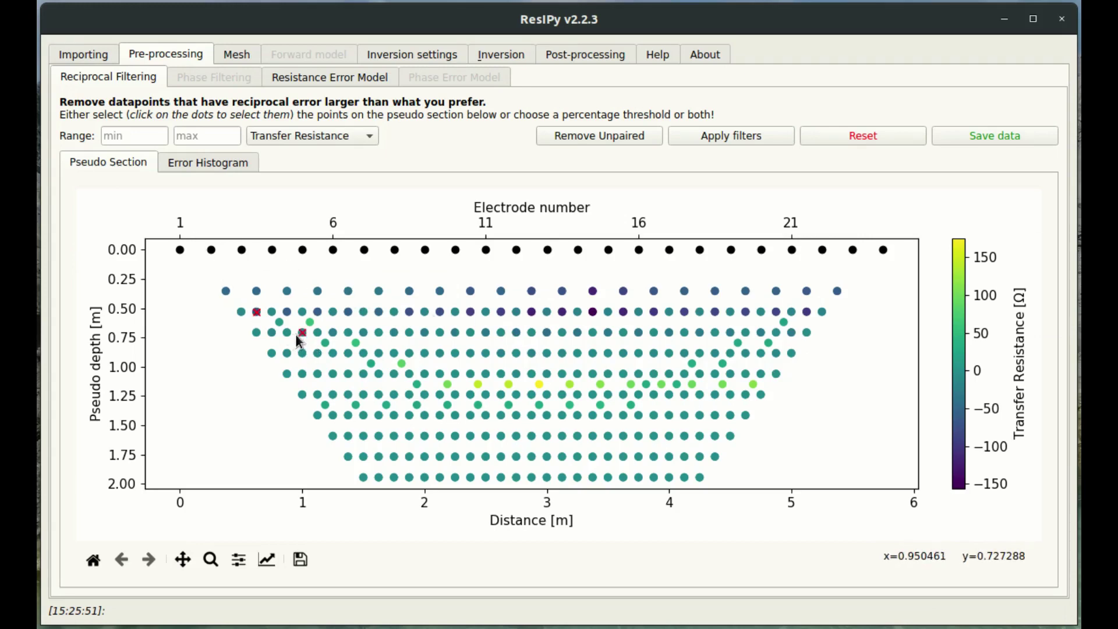
pyautogui.click(309, 322)
pyautogui.click(318, 332)
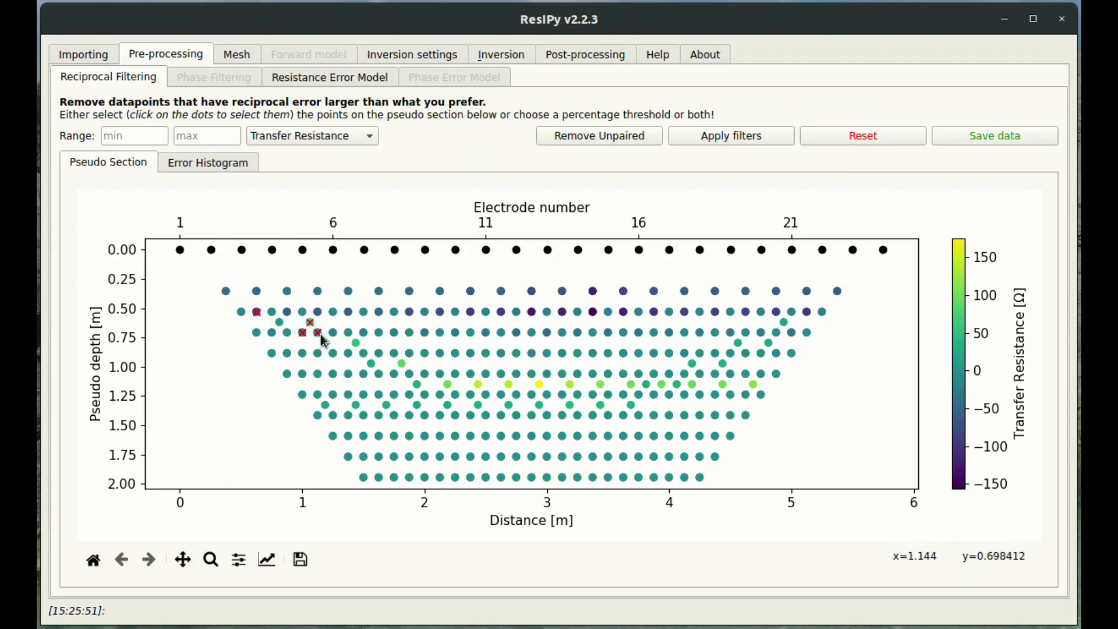
pyautogui.click(325, 343)
pyautogui.click(326, 343)
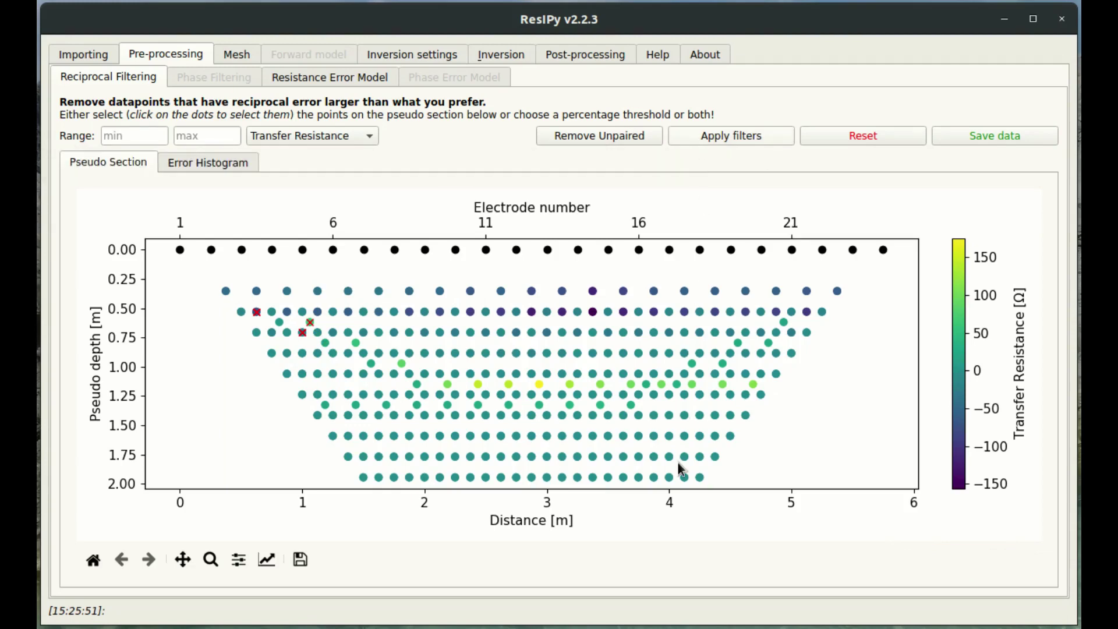
pyautogui.click(883, 137)
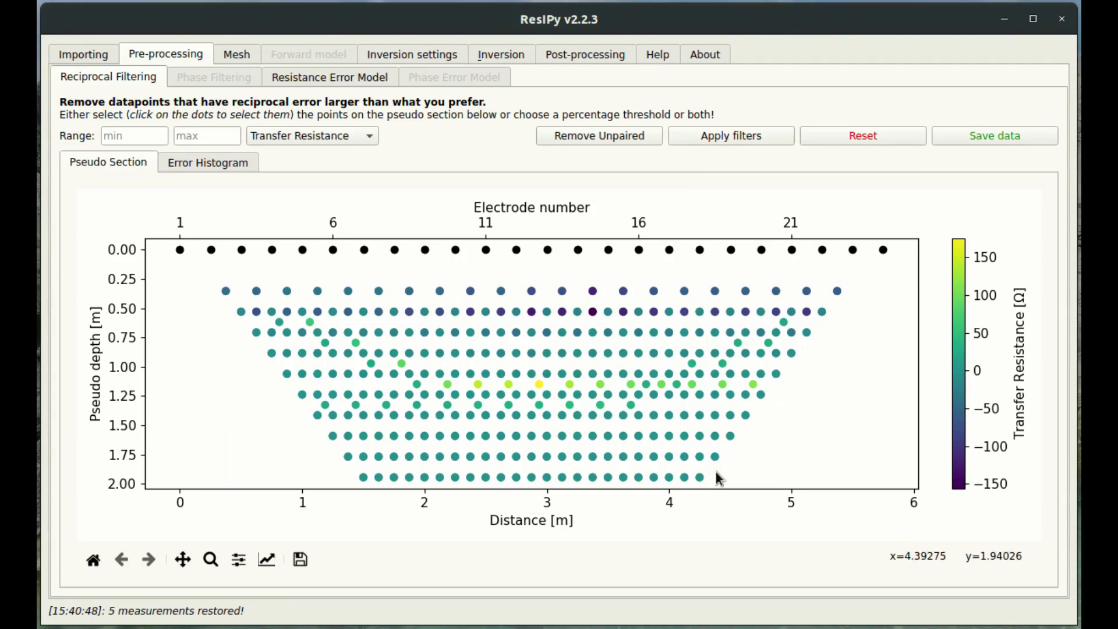
# - Toggle selection of measurements using electrodes 1 and 6, then view the reciprocal error histogram
pyautogui.click(180, 250)
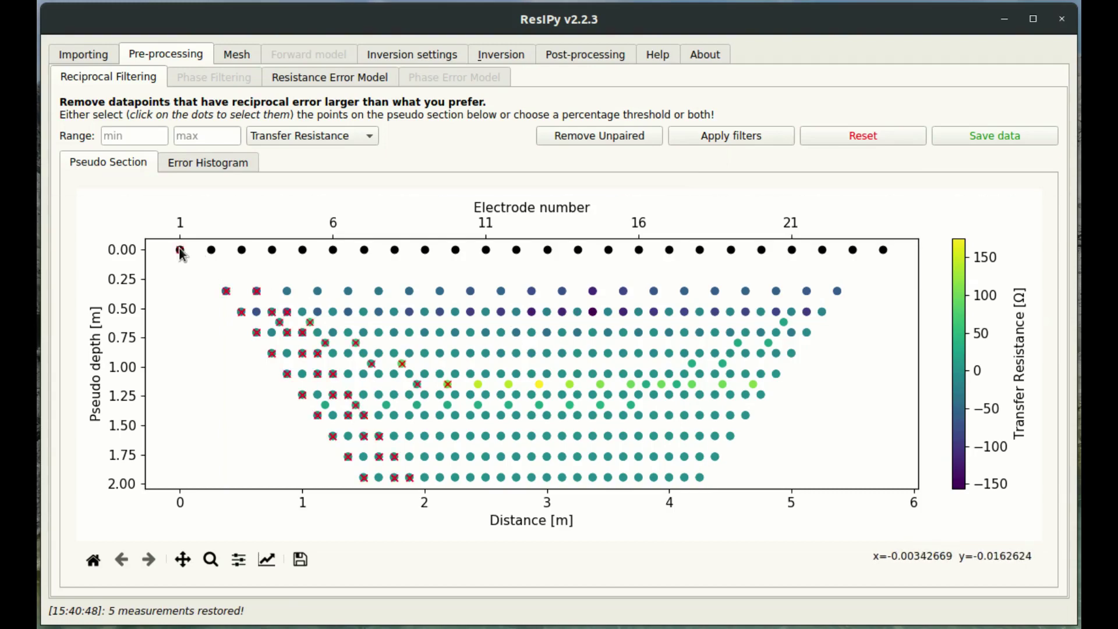
pyautogui.click(333, 250)
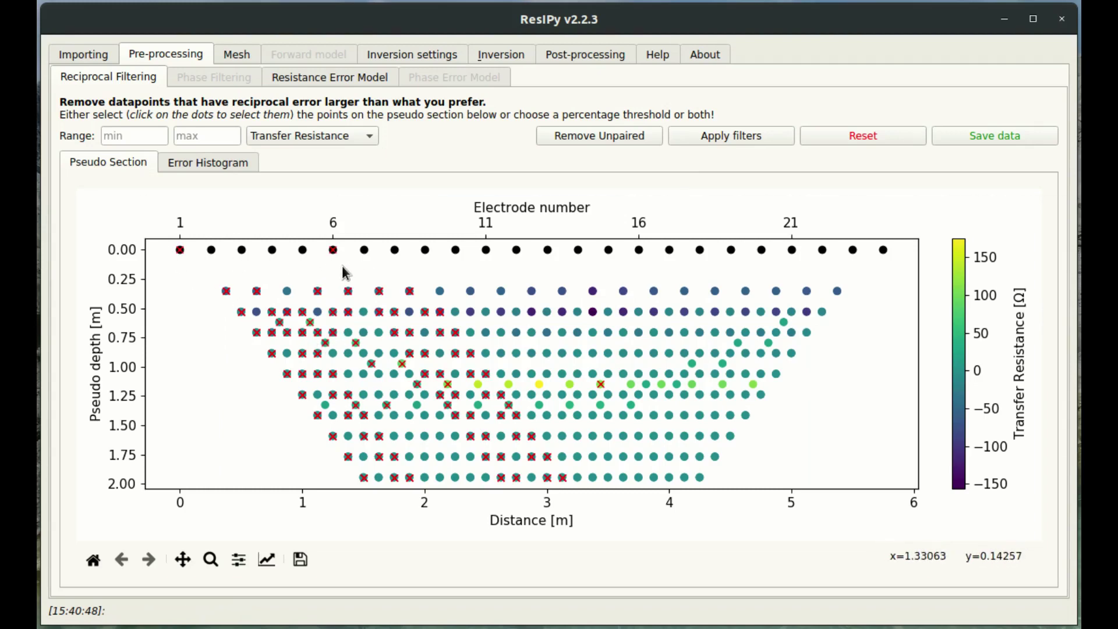
pyautogui.click(333, 251)
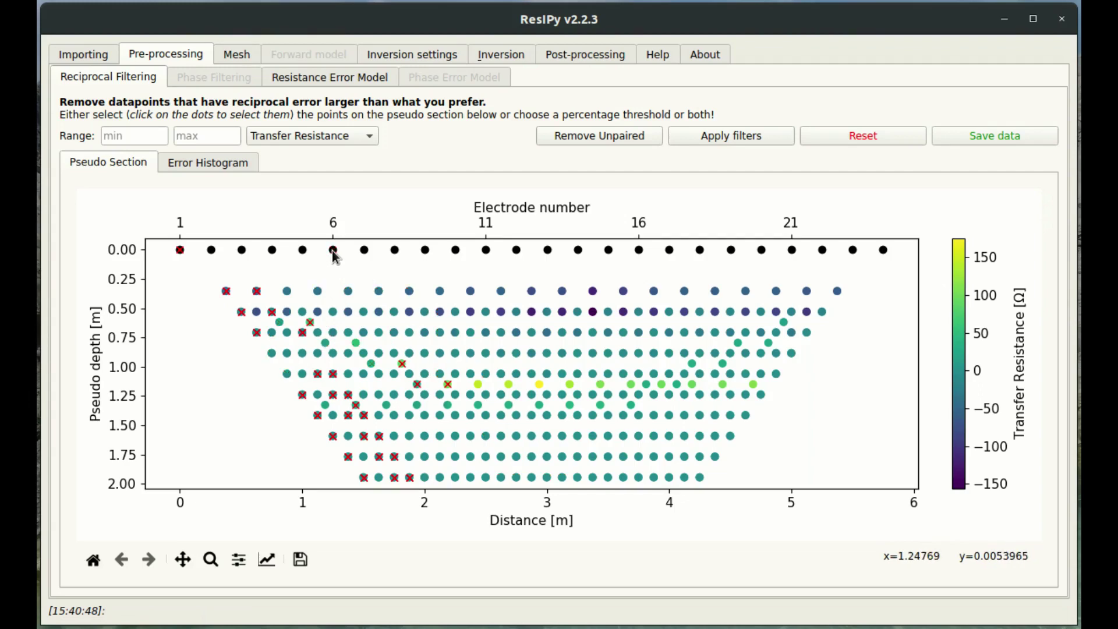
pyautogui.click(180, 252)
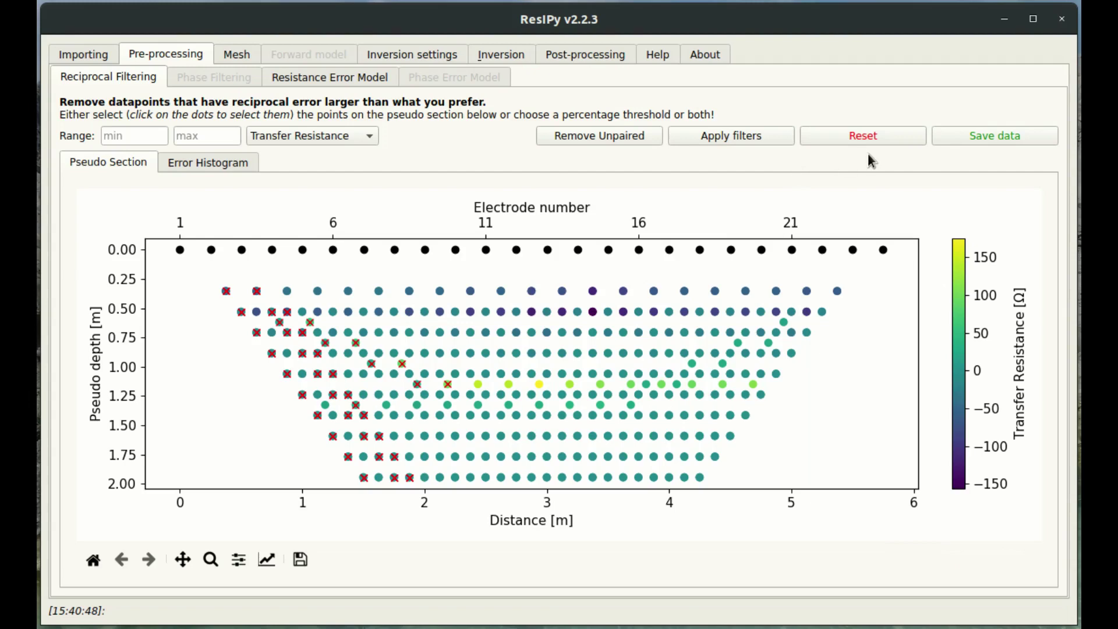
pyautogui.click(223, 167)
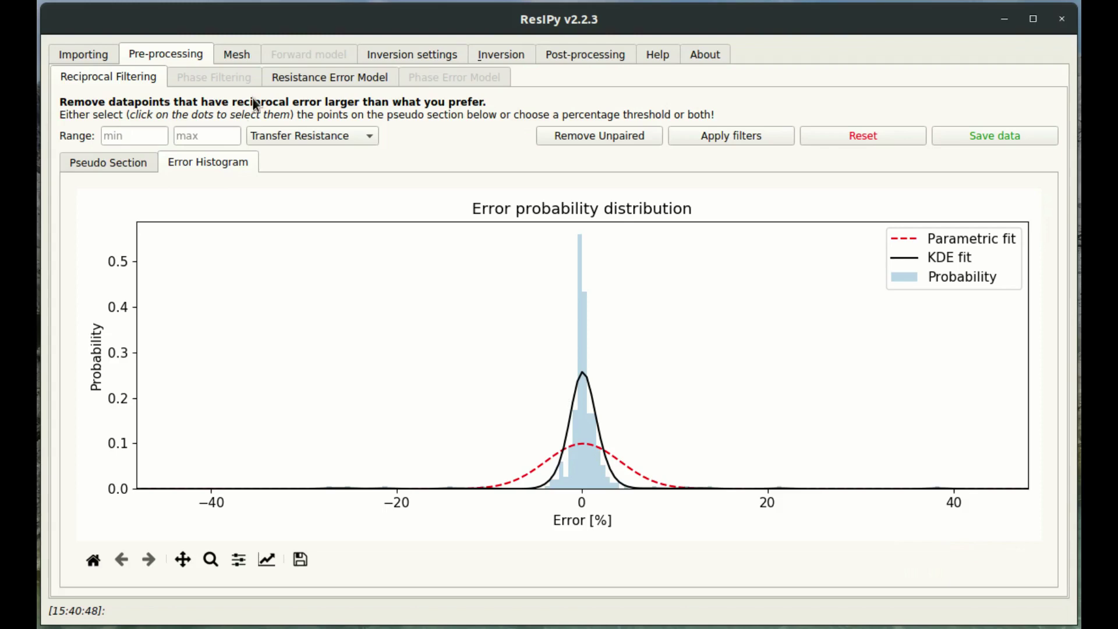
# - Show observed reciprocal errors against average resistance on the Resistance Error Model page
pyautogui.click(283, 78)
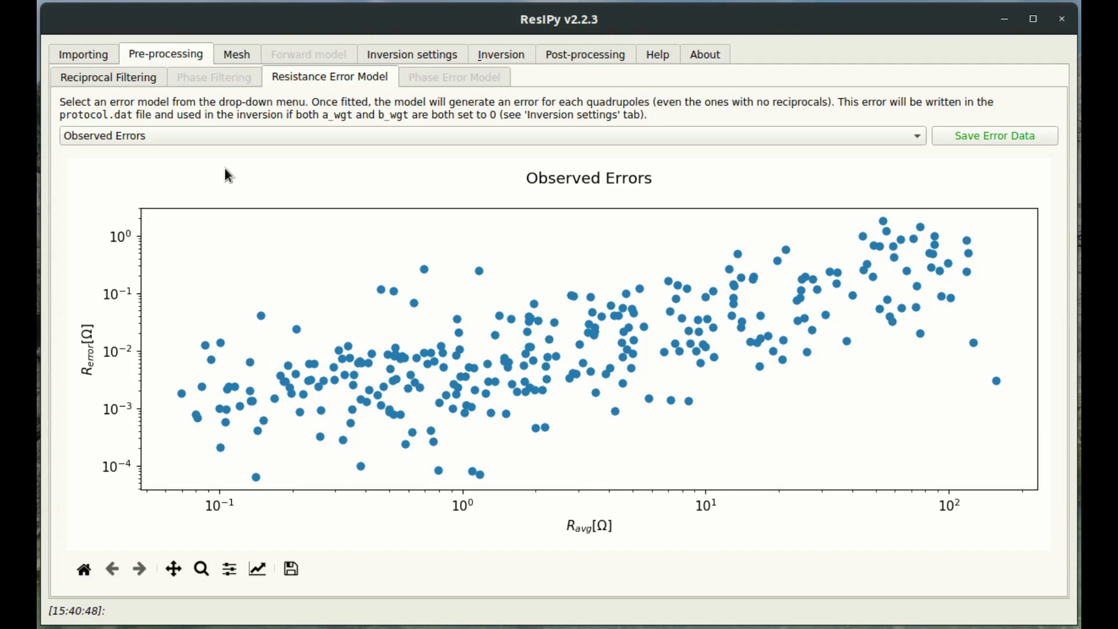
# - Compare power-law and linear error model fits, settling on the power-law model
pyautogui.click(228, 146)
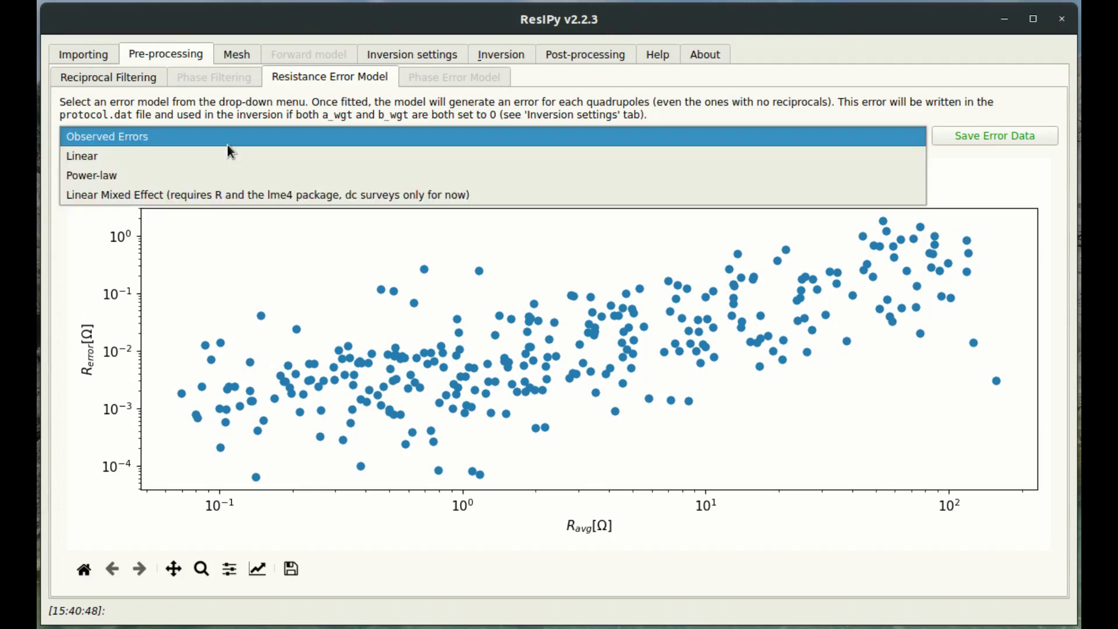
pyautogui.click(238, 173)
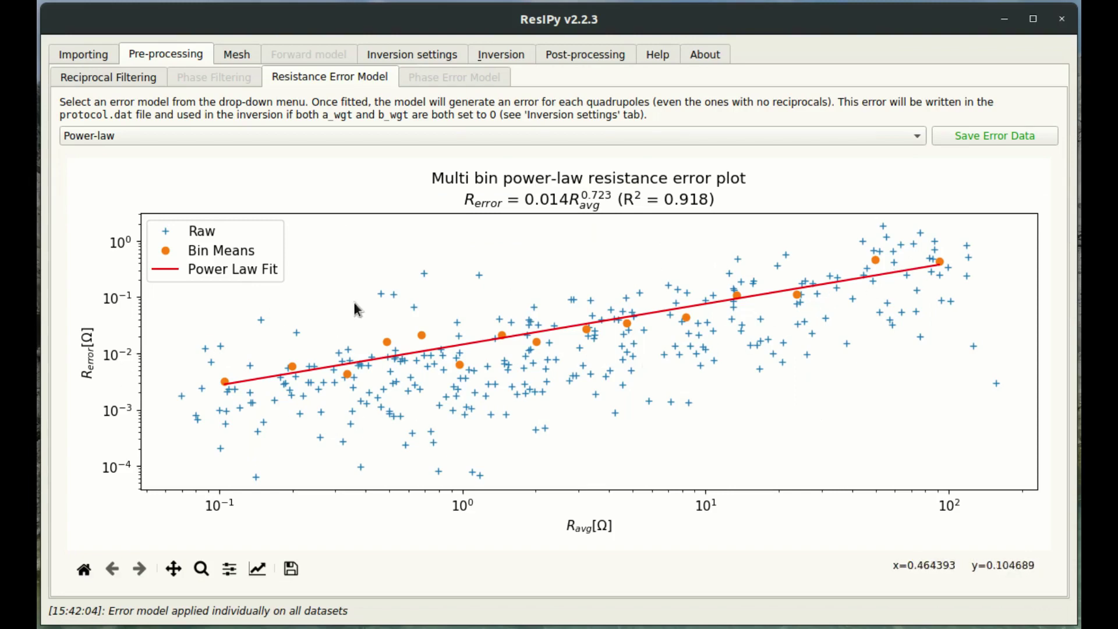
pyautogui.click(323, 140)
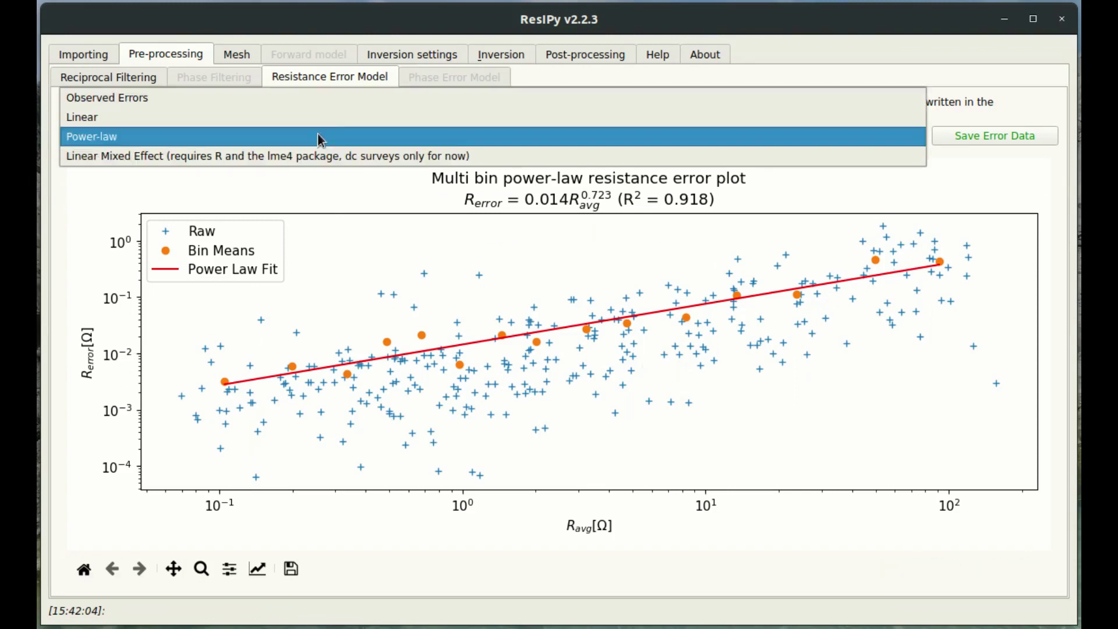
pyautogui.click(324, 134)
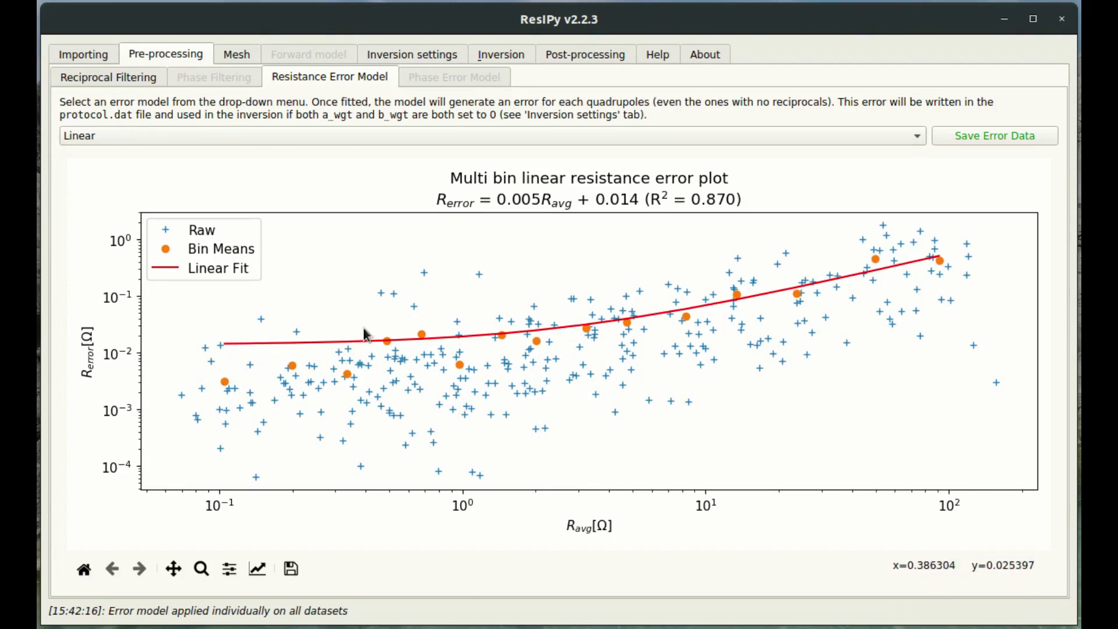
pyautogui.click(313, 141)
pyautogui.click(304, 158)
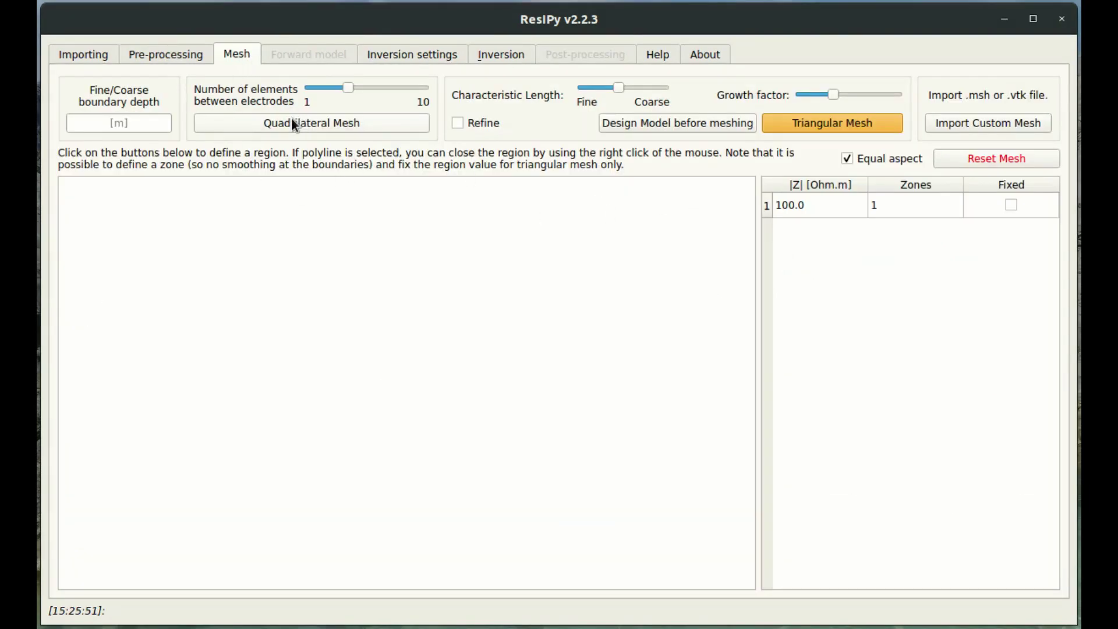
# - Generate a quadrilateral mesh, replace it with a topography-following triangular mesh, and open Inversion settings
pyautogui.click(294, 124)
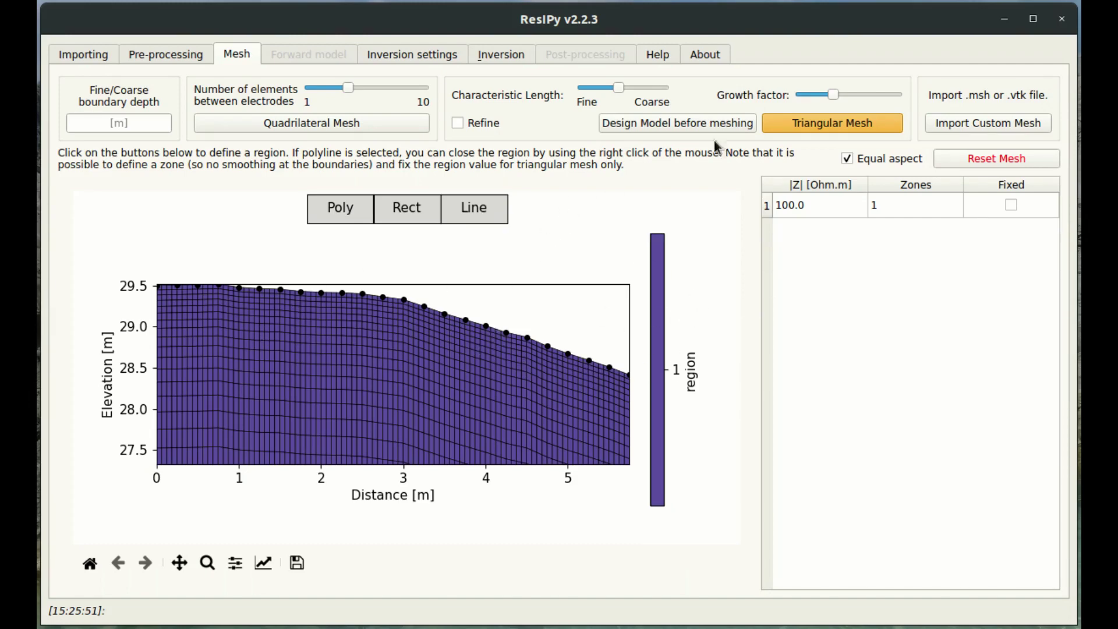
pyautogui.click(828, 127)
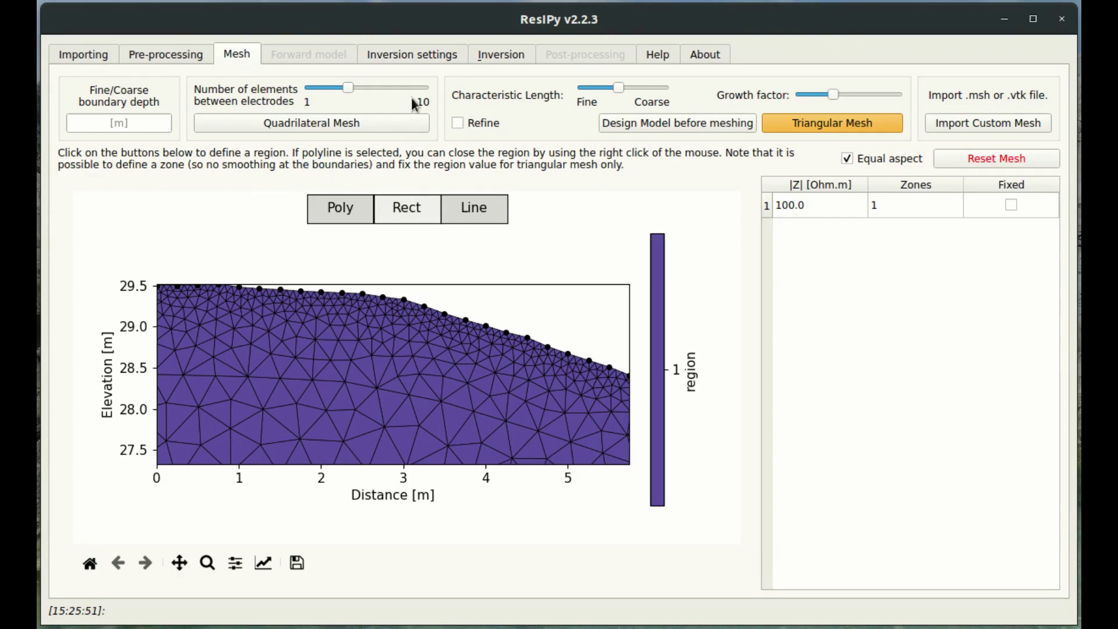
pyautogui.click(421, 55)
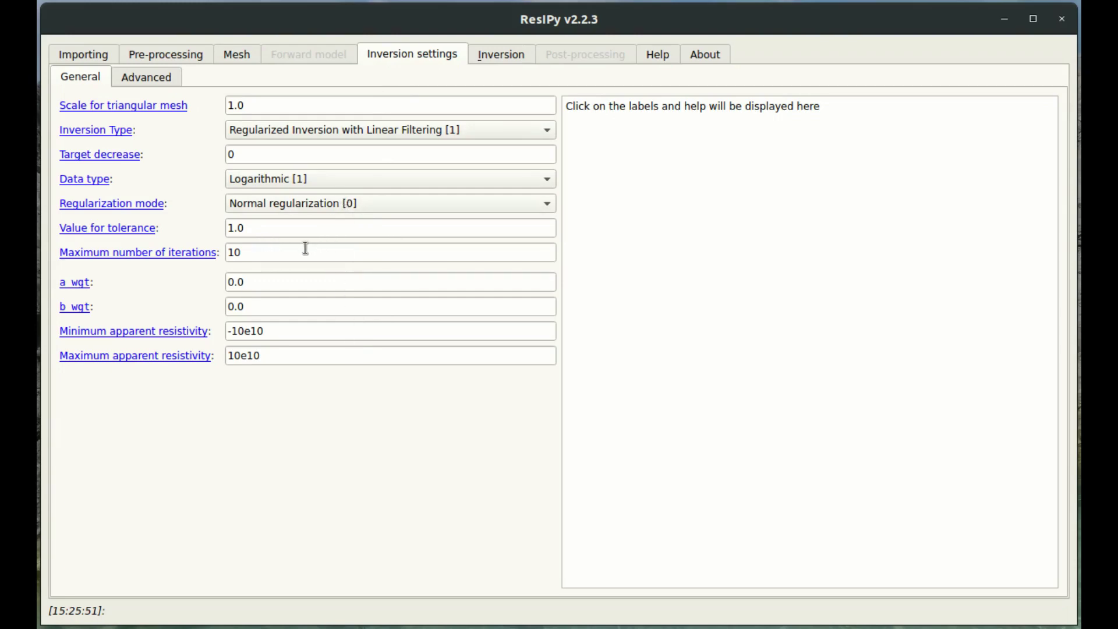
# - Inspect the maximum iterations value of 10 and the b_wgt value of 0.0
pyautogui.click(246, 255)
pyautogui.moveTo(246, 255); pyautogui.dragTo(222, 252)
pyautogui.click(244, 253)
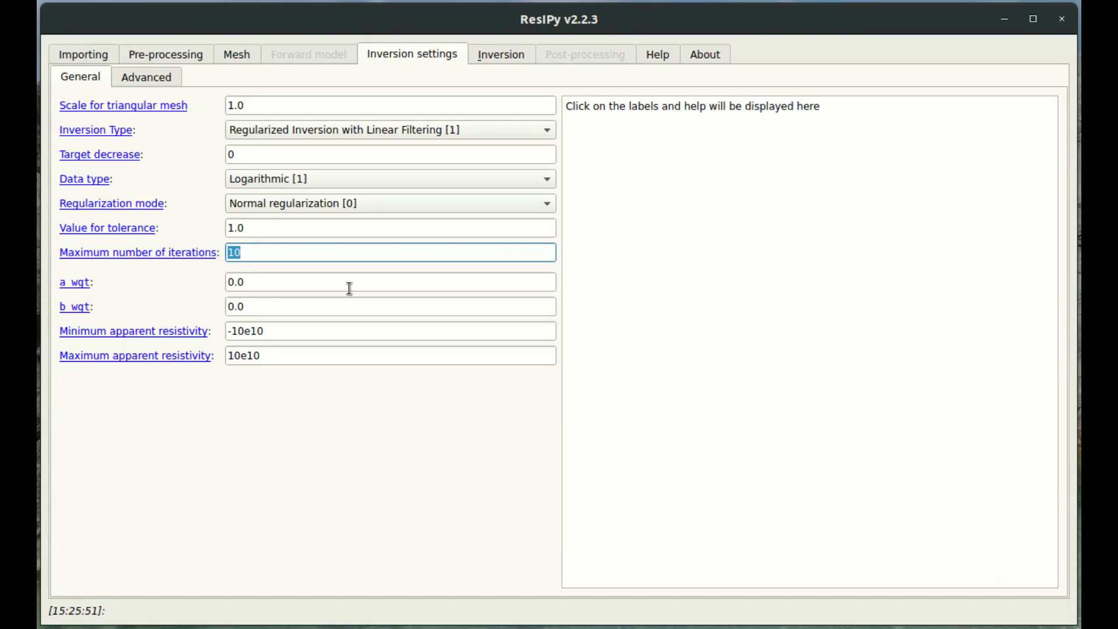
pyautogui.click(248, 252)
pyautogui.moveTo(252, 252); pyautogui.dragTo(222, 253)
pyautogui.click(285, 250)
pyautogui.moveTo(282, 250); pyautogui.dragTo(227, 267)
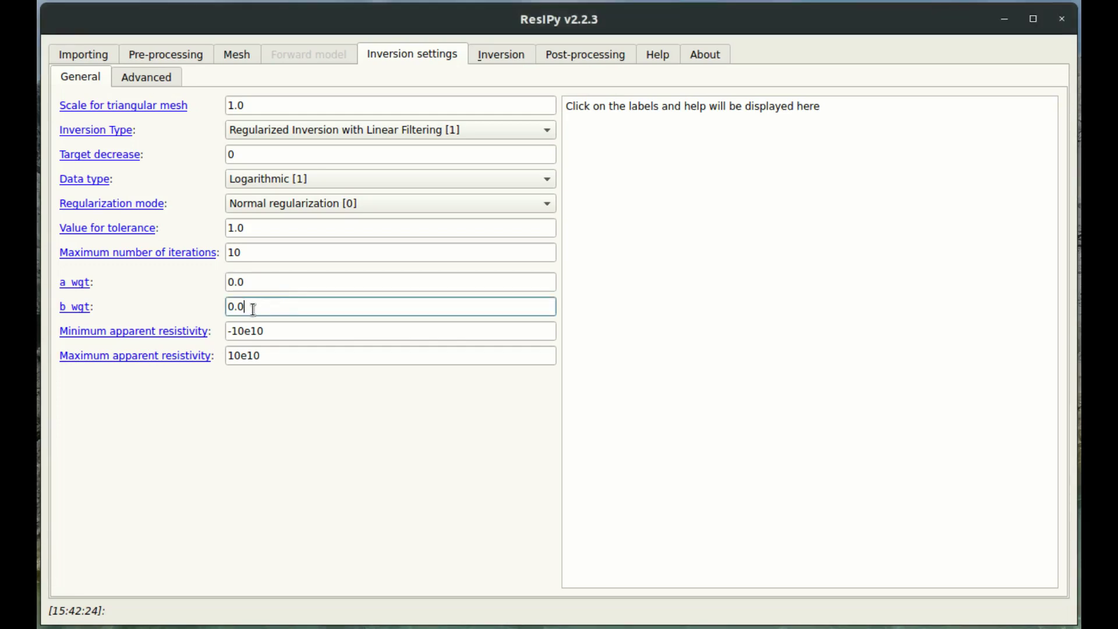
pyautogui.moveTo(253, 306); pyautogui.dragTo(208, 306)
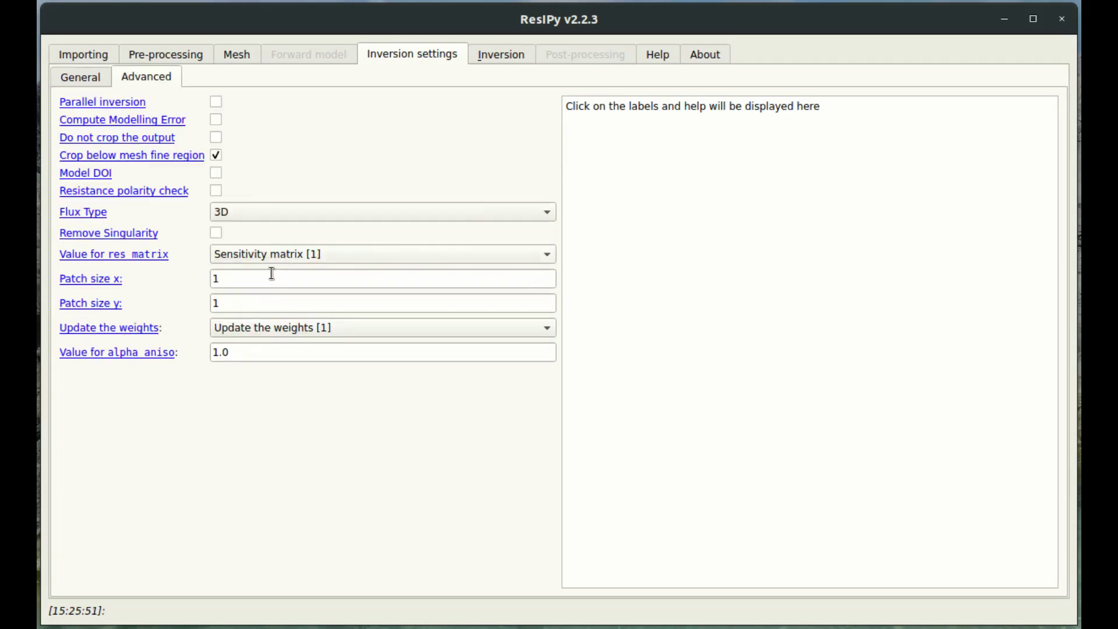
# - Set res_matrix to True Resolution Matrix [2] after reading its help text
pyautogui.click(301, 257)
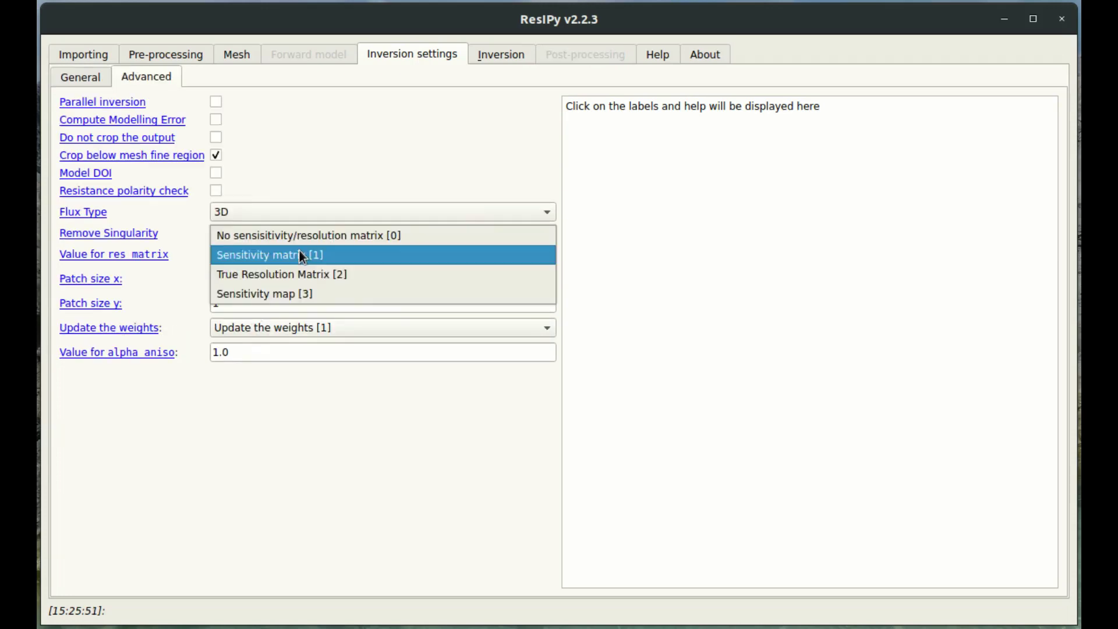
pyautogui.click(300, 251)
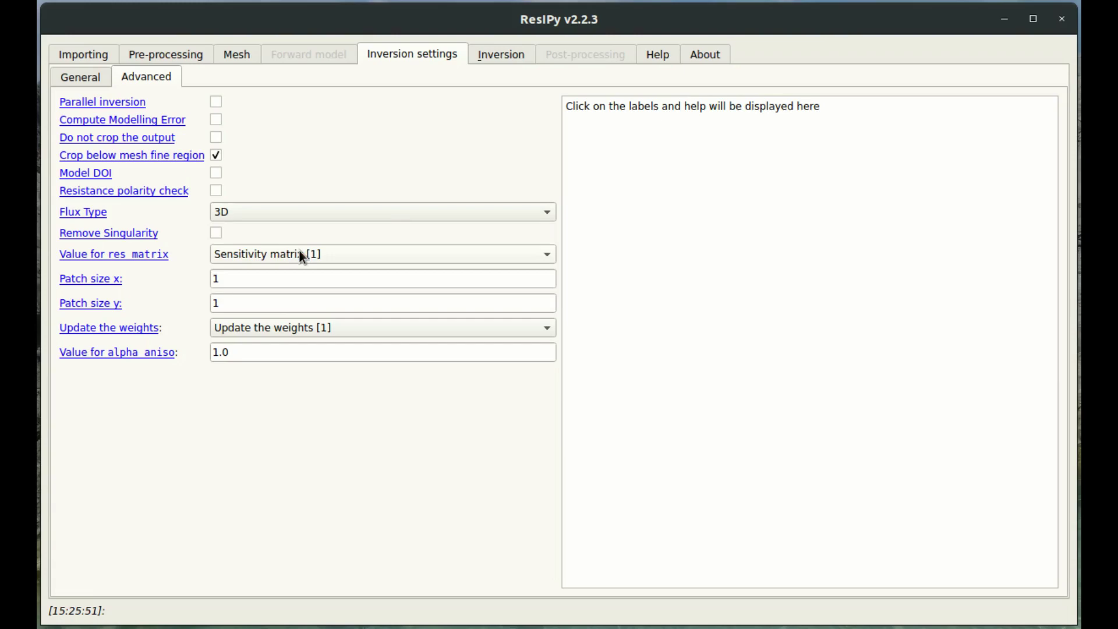
pyautogui.click(300, 250)
pyautogui.click(300, 250)
pyautogui.click(108, 254)
pyautogui.click(320, 254)
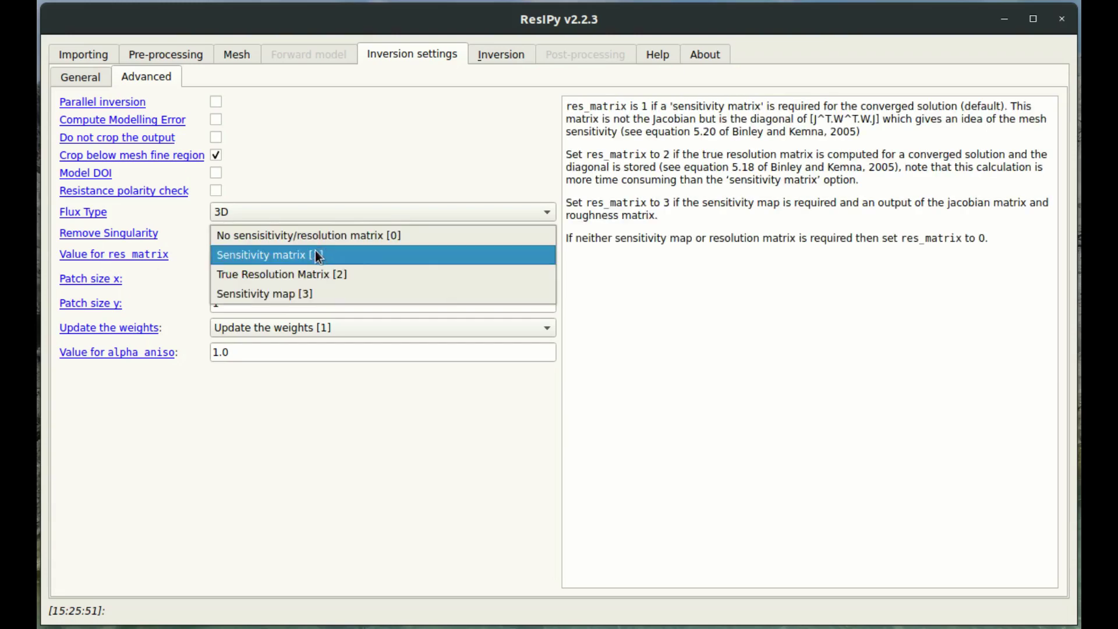
pyautogui.click(375, 267)
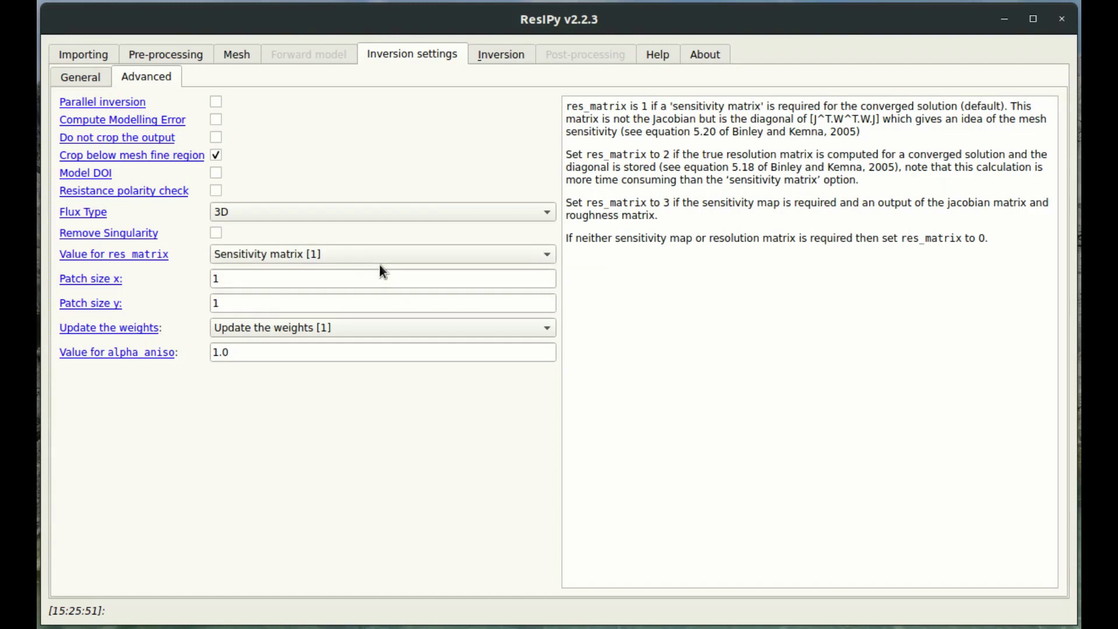
pyautogui.click(373, 253)
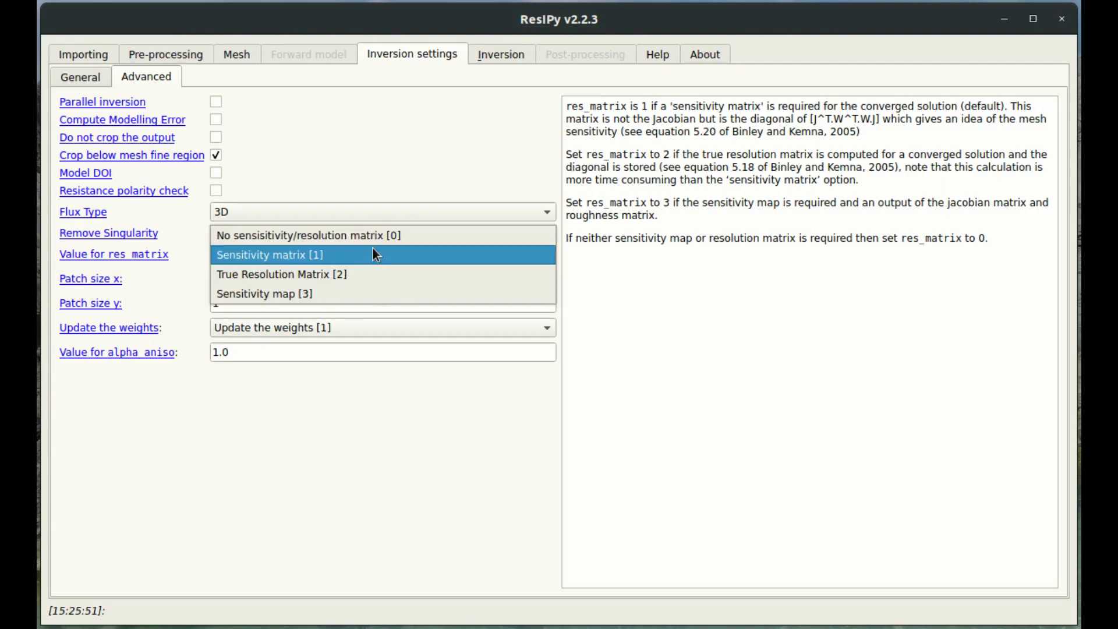
pyautogui.click(372, 275)
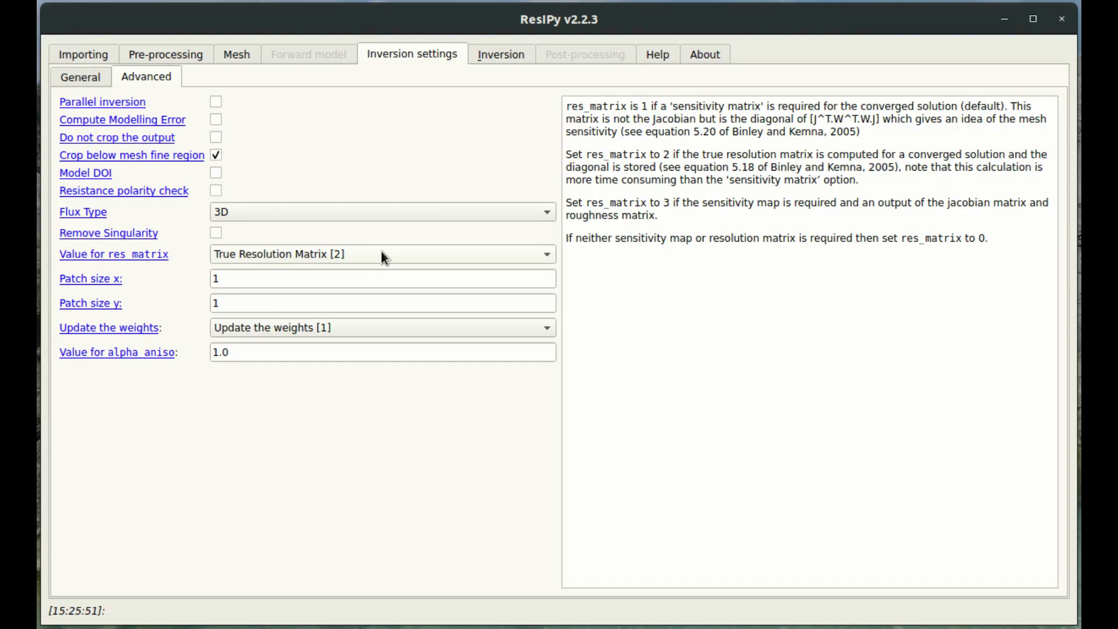
# - Run the inversion to produce the log10 resistivity section beneath the sloping electrode line
pyautogui.hotkey('alt', 'i')
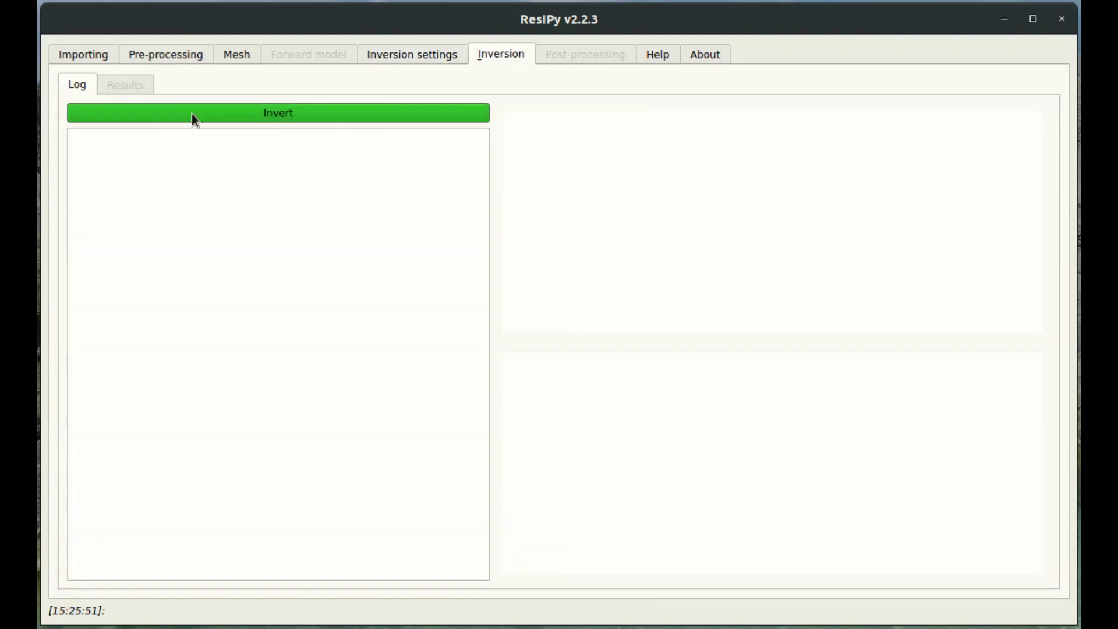
pyautogui.click(283, 115)
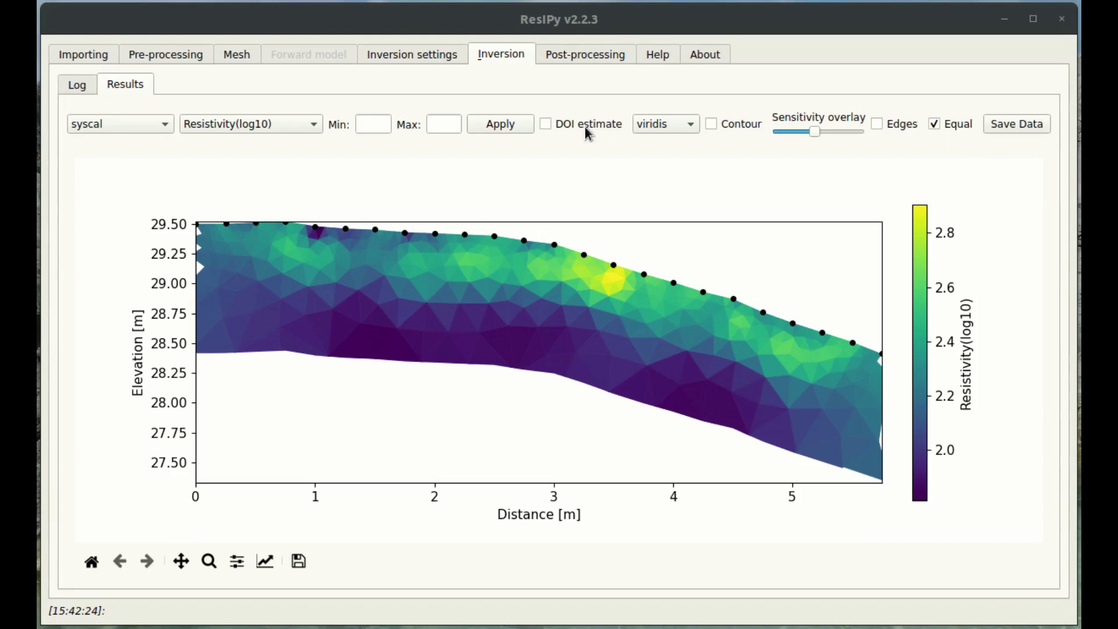
pyautogui.click(585, 53)
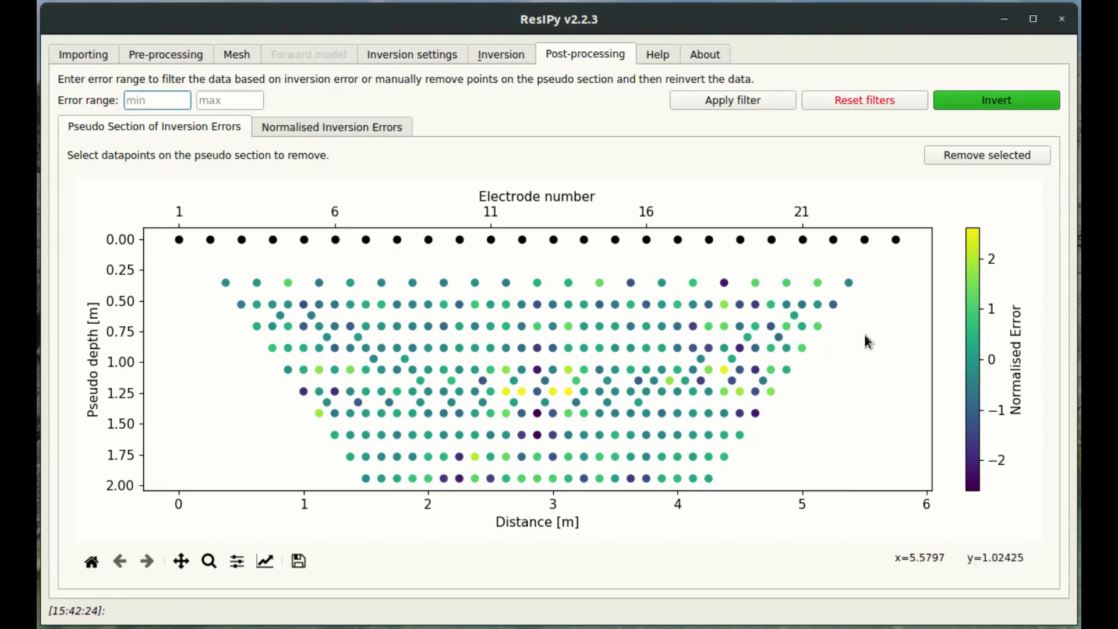
pyautogui.click(281, 126)
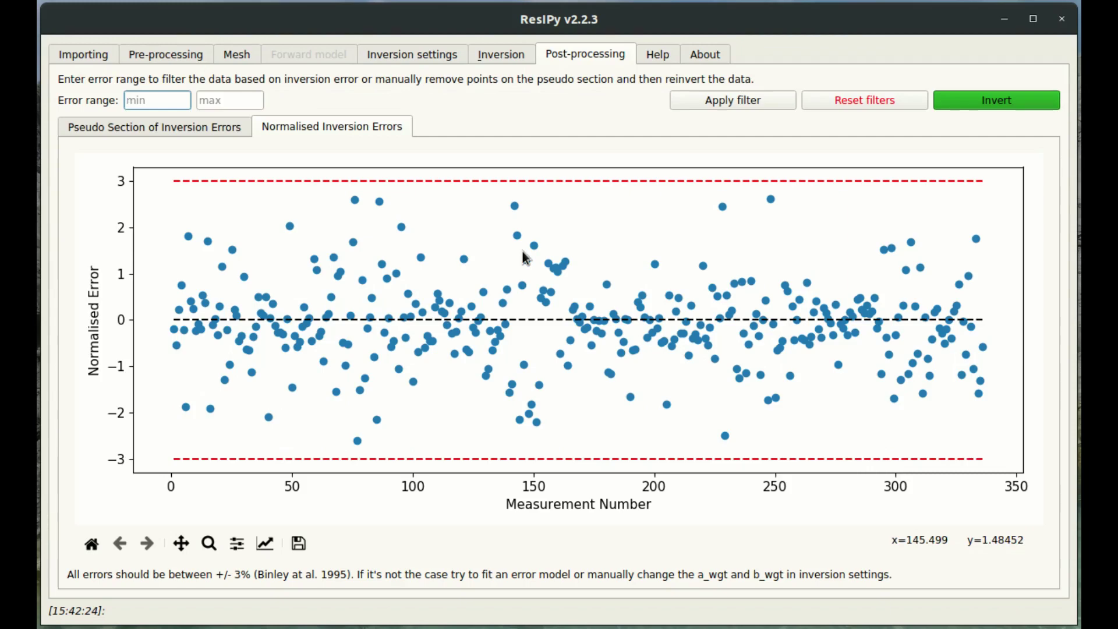
pyautogui.click(511, 55)
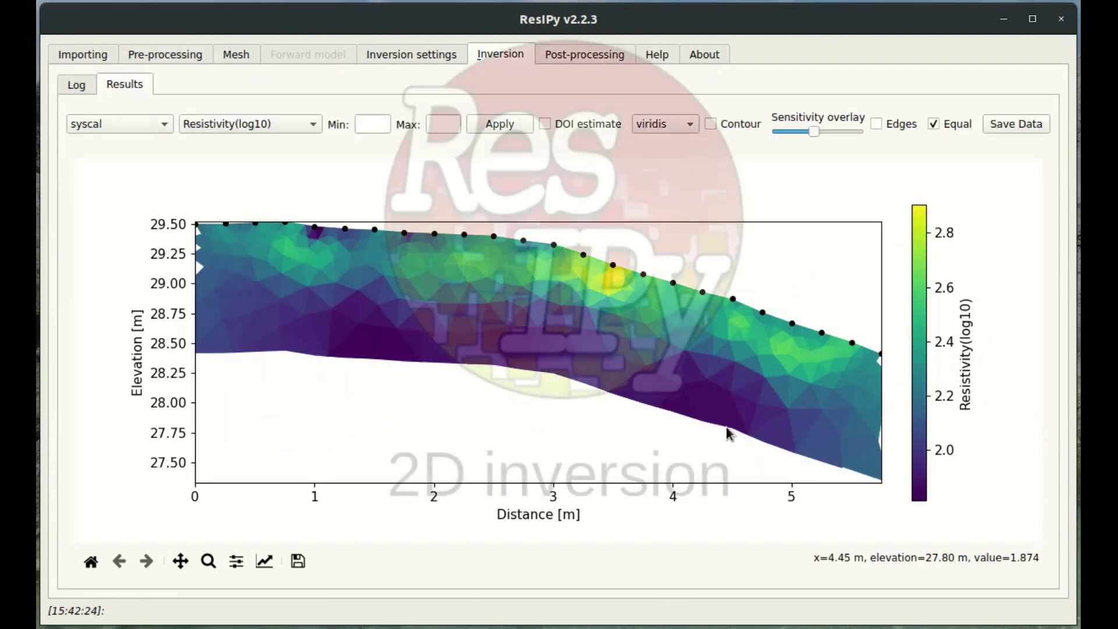